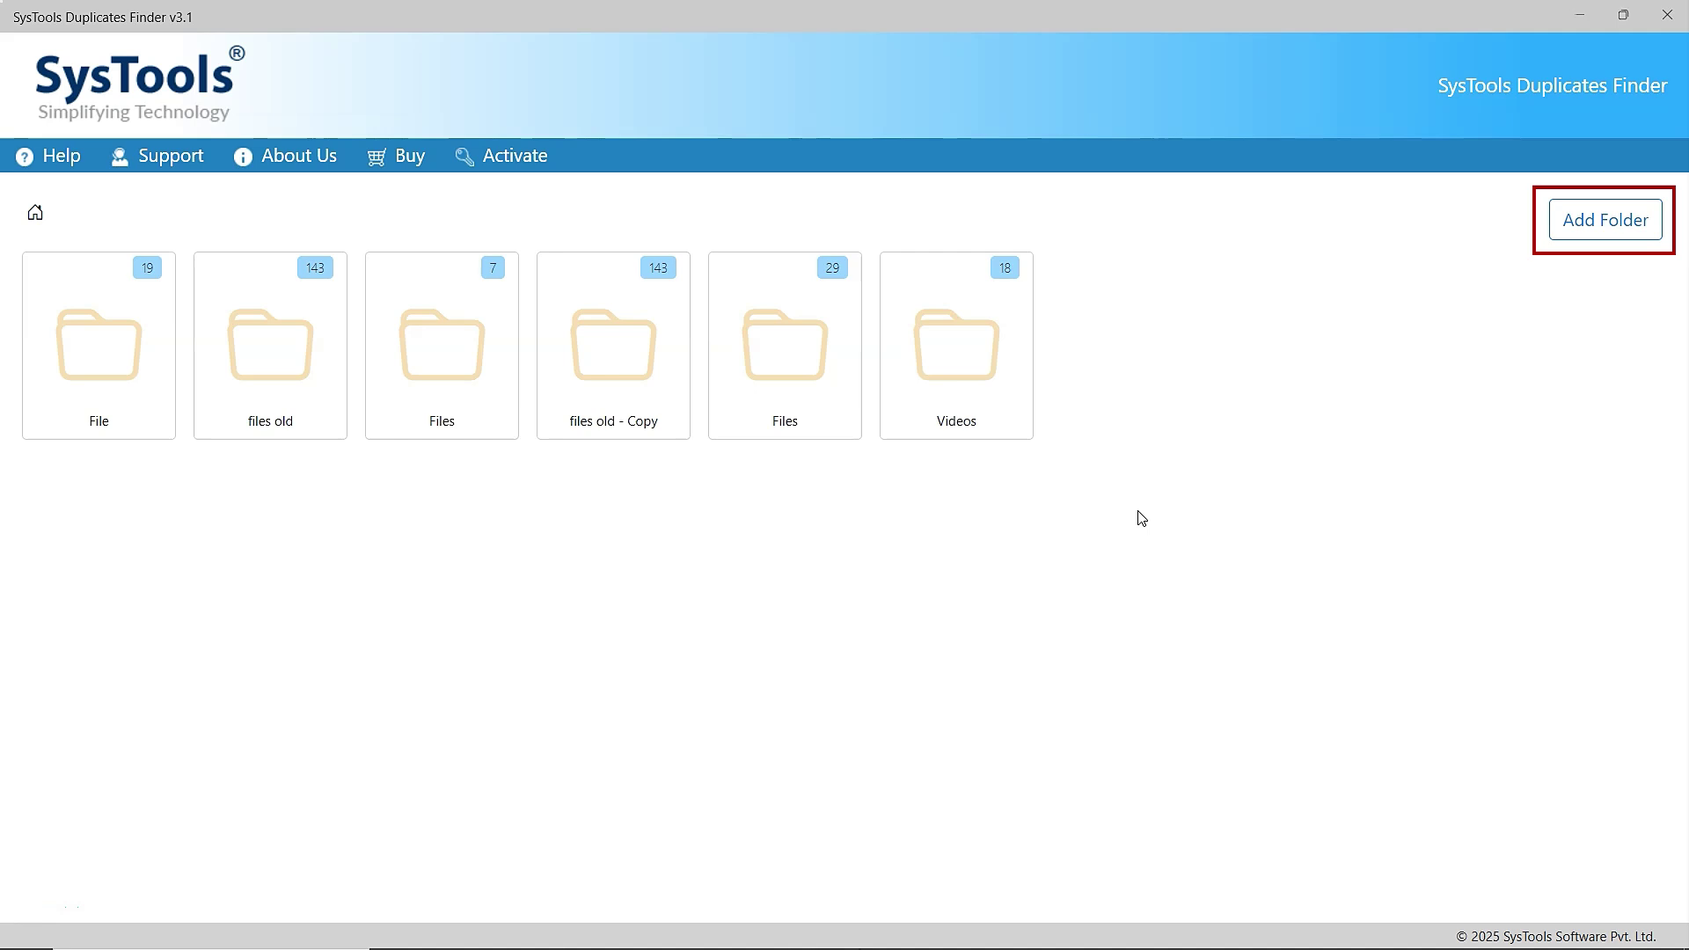
# - Add the 'files old' folder on Local Disk (E:) as the folder to scan
pyautogui.click(1617, 223)
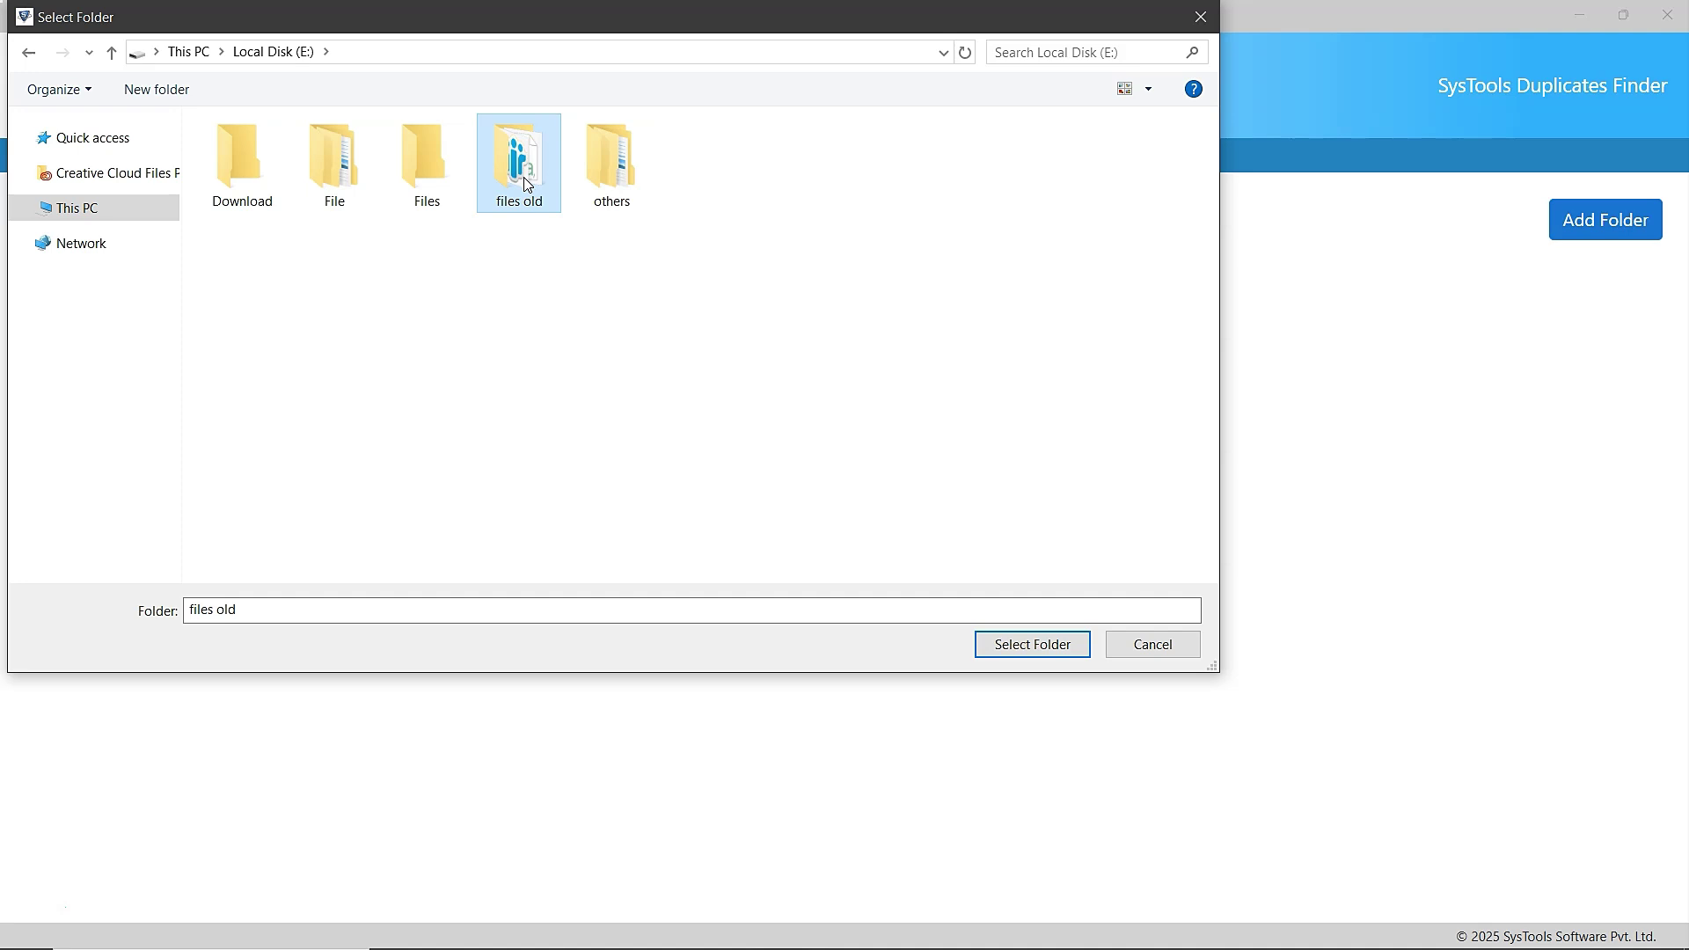
pyautogui.click(1033, 644)
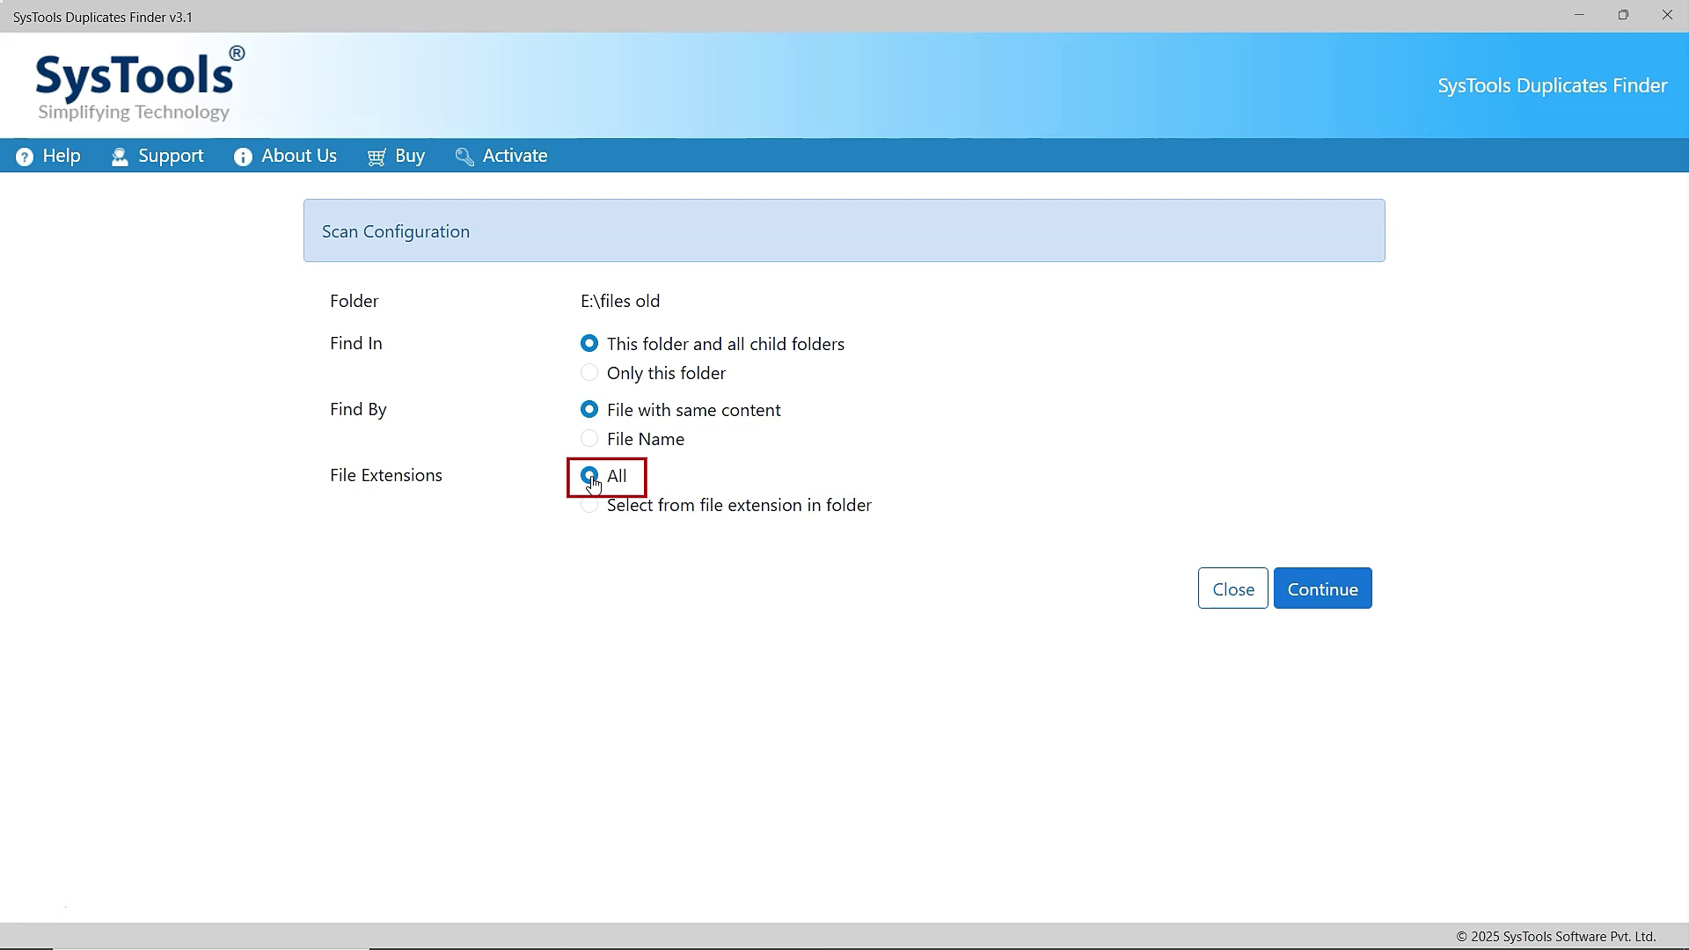
# - Restrict the scan to the .mp4 extension only and run the duplicate scan
pyautogui.click(587, 505)
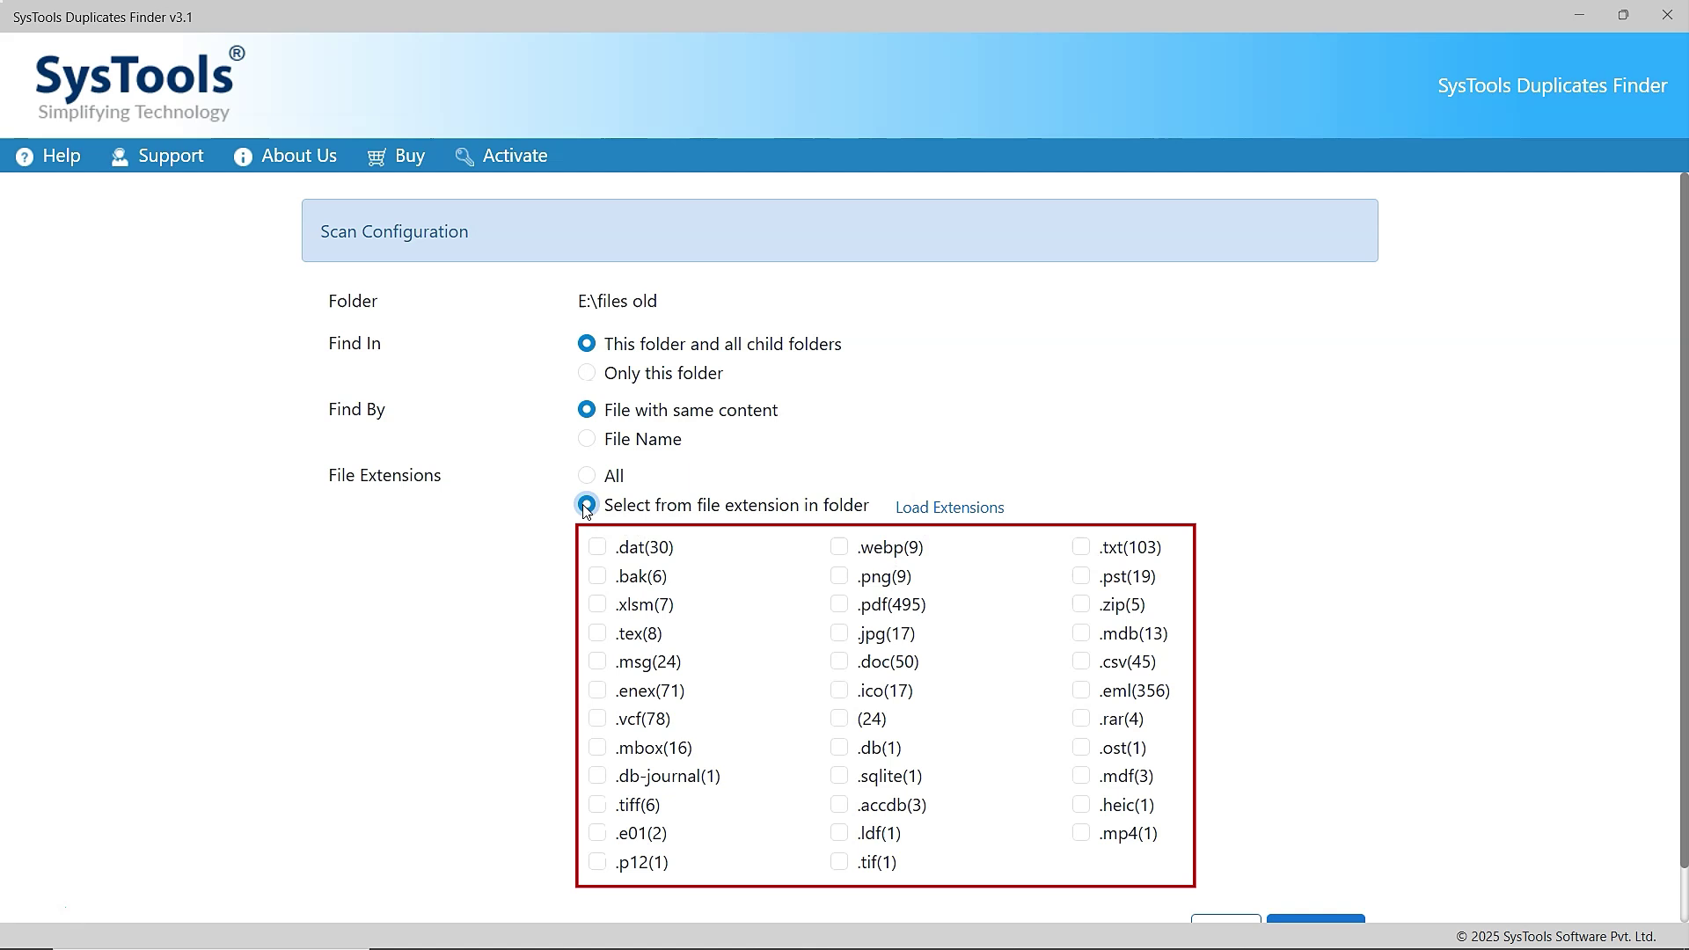
pyautogui.click(1088, 839)
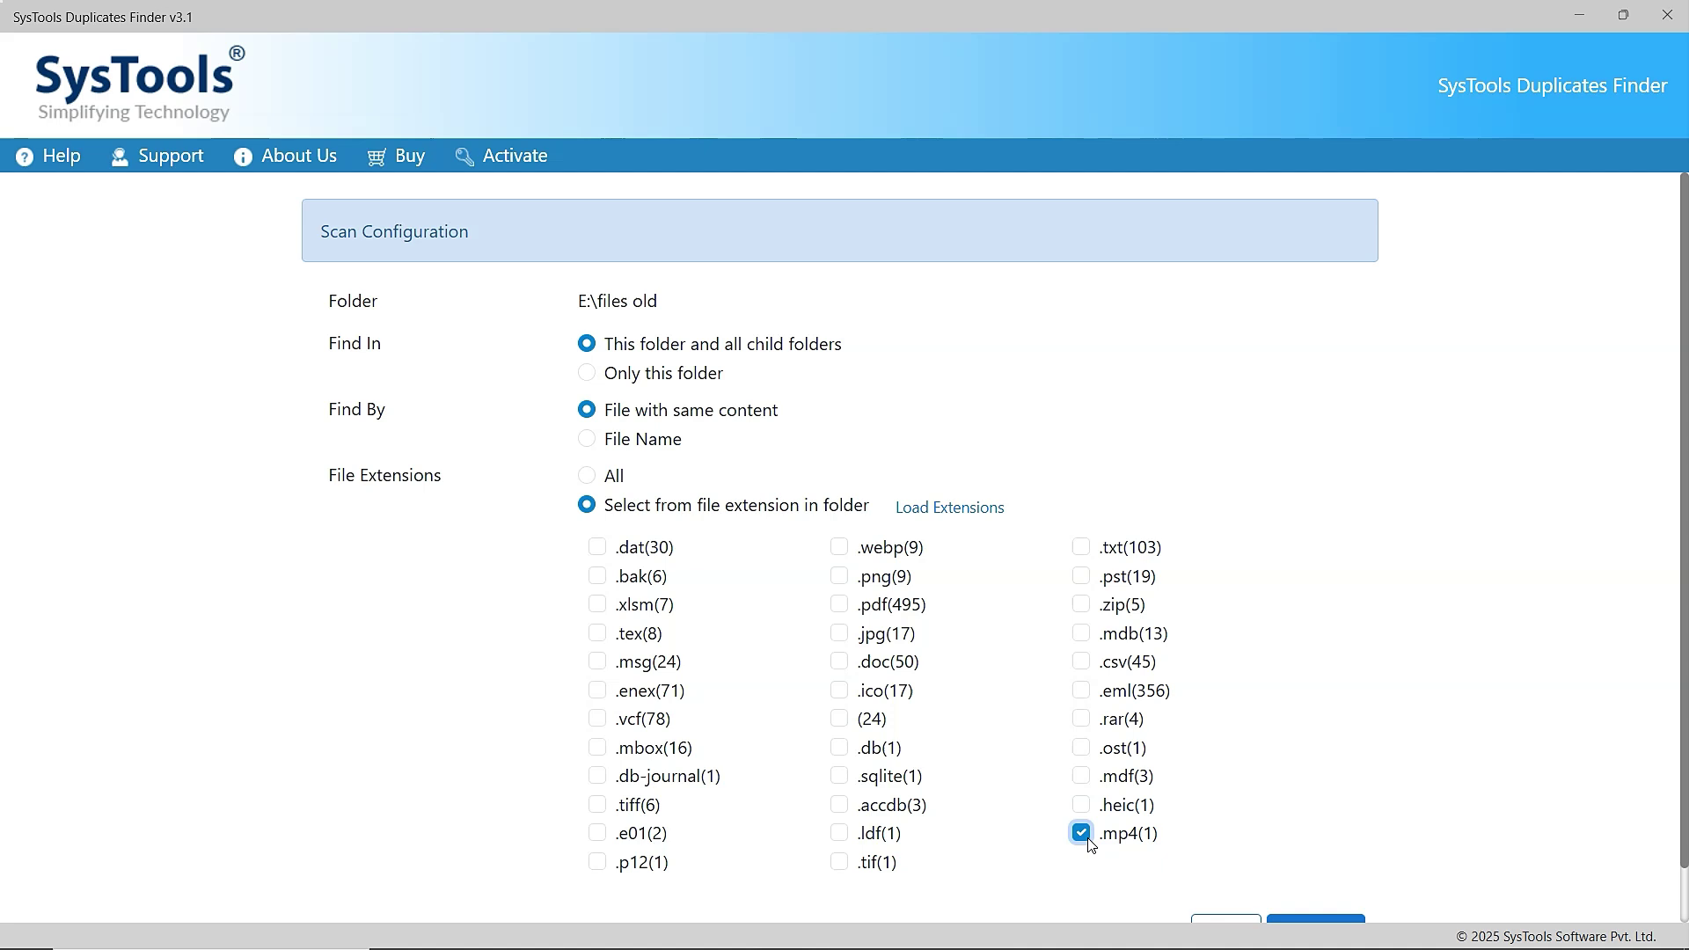
pyautogui.scroll(-1, 1333, 848)
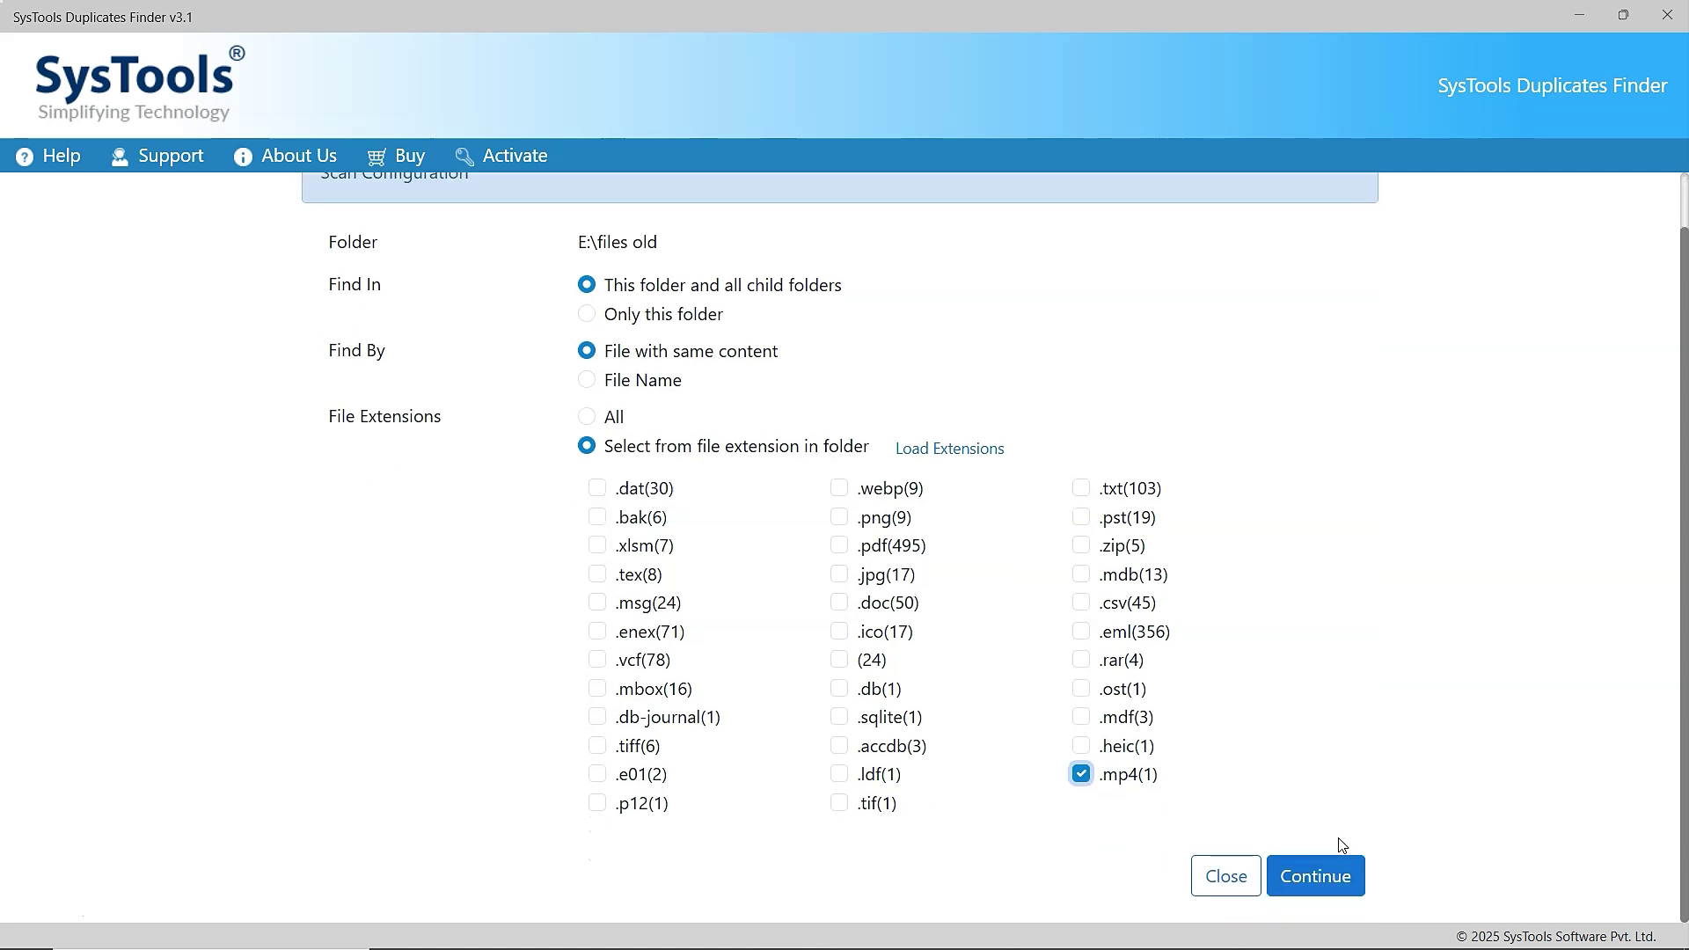
pyautogui.click(1314, 875)
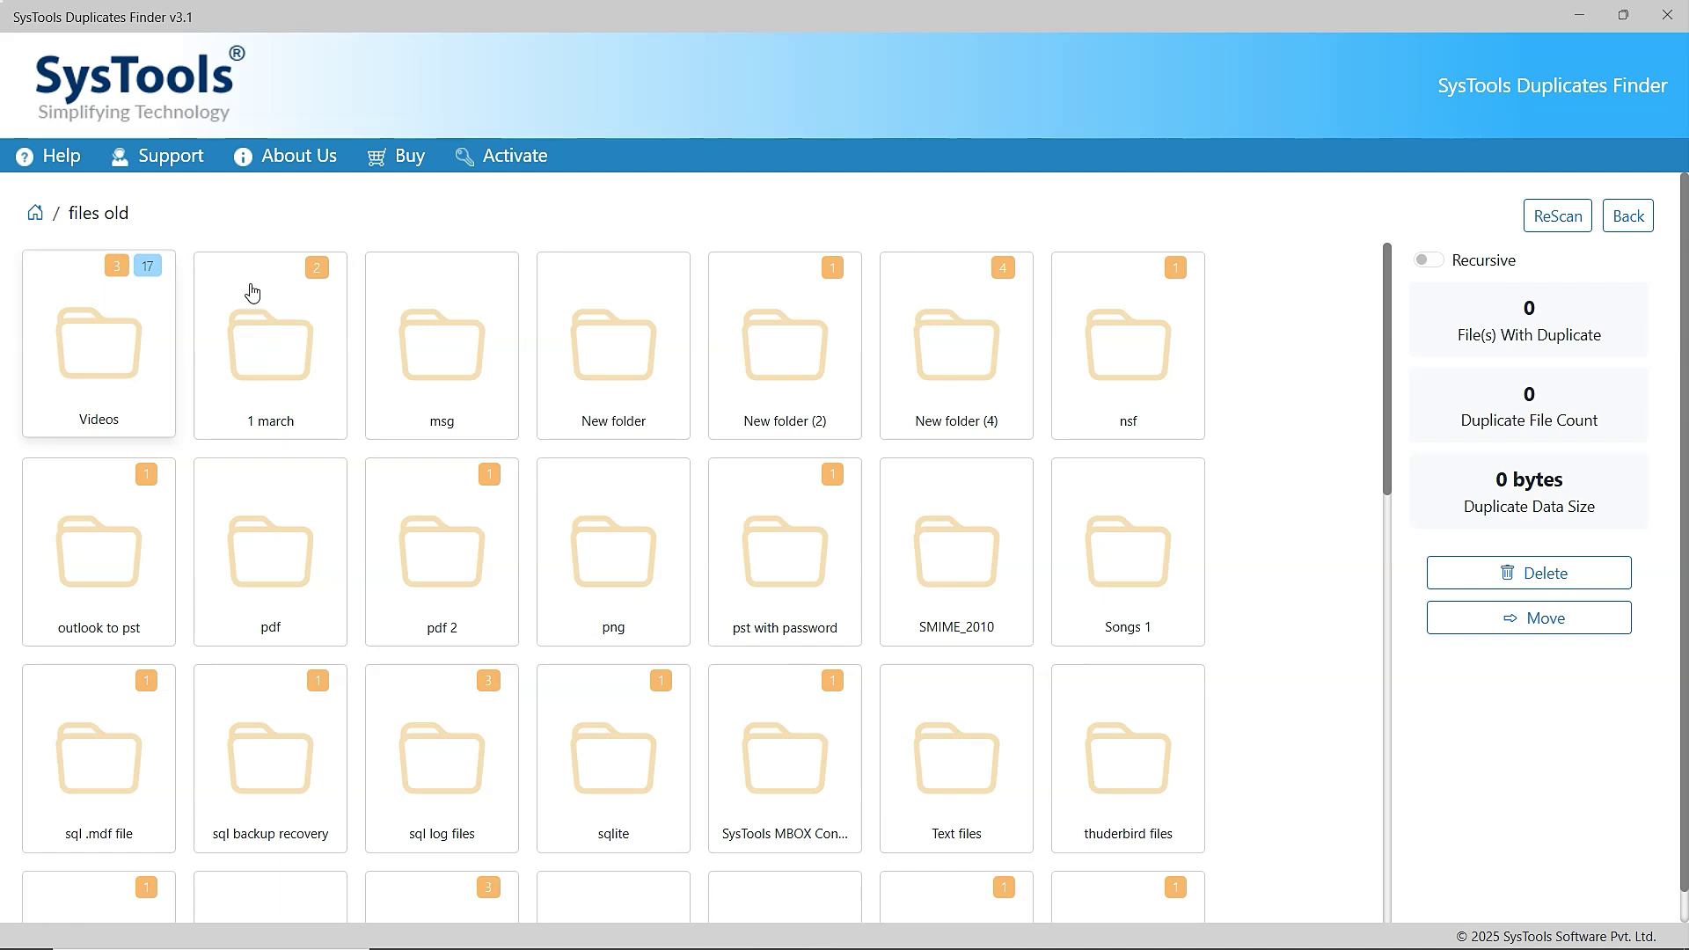
# - Enable Recursive so duplicate totals include all child folders (17 files, 22 duplicates, 637.13 MB)
pyautogui.click(1434, 260)
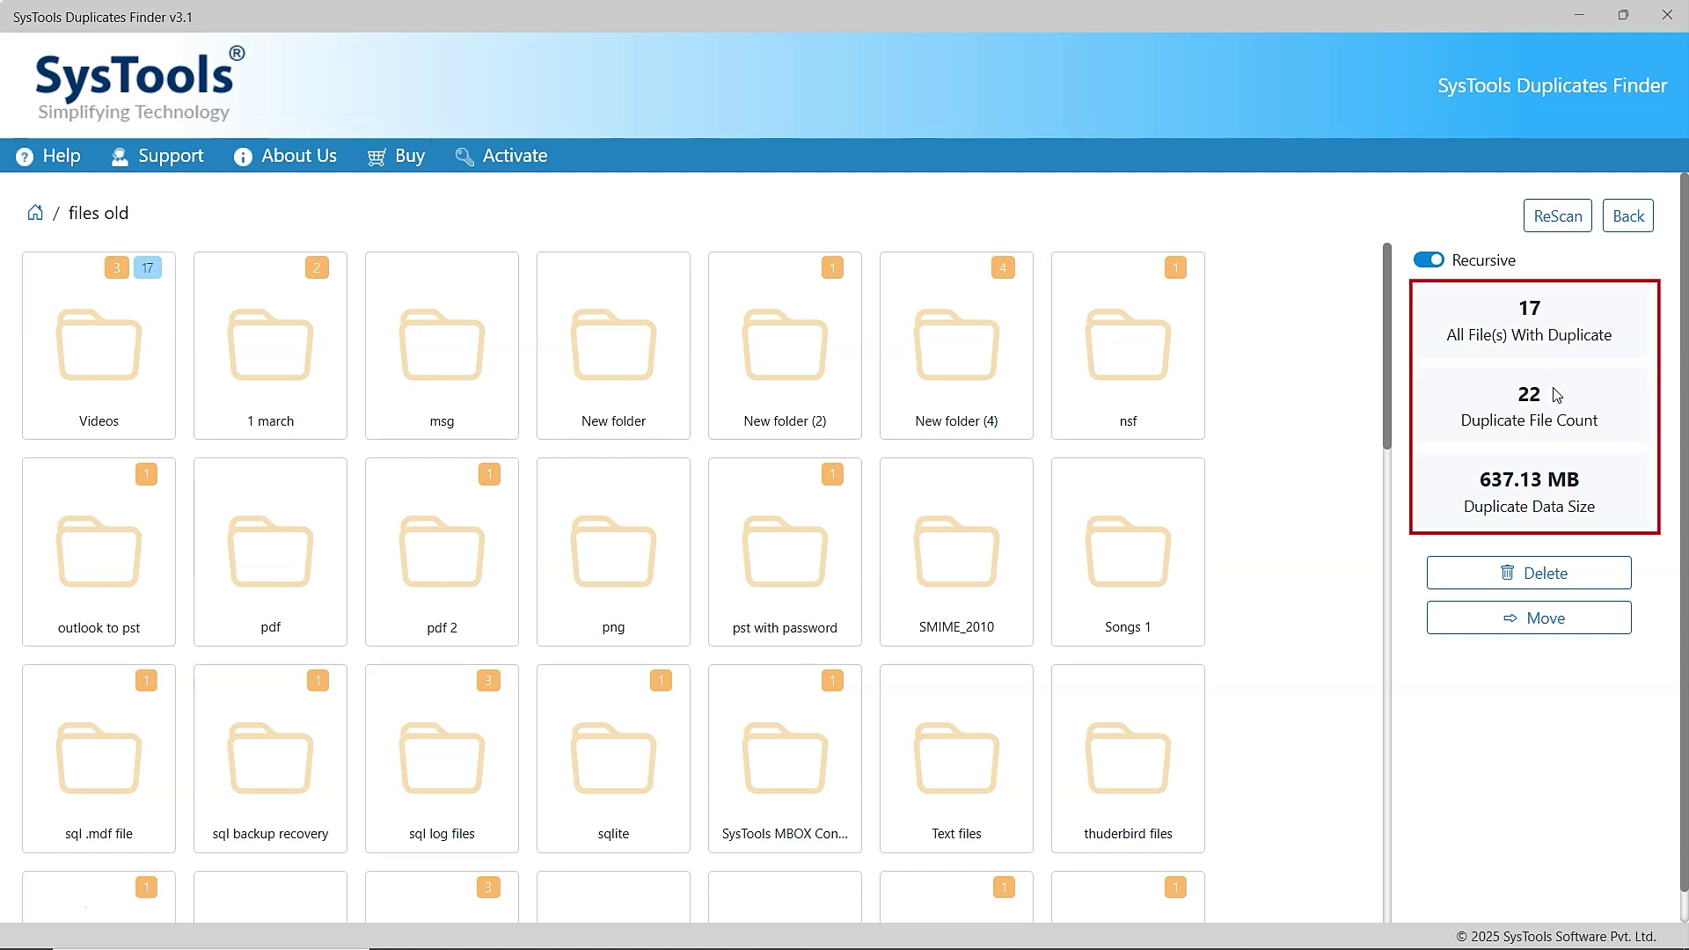
# - Delete all 22 duplicates from the current folder and all child folders, confirming both prompts
pyautogui.click(1530, 575)
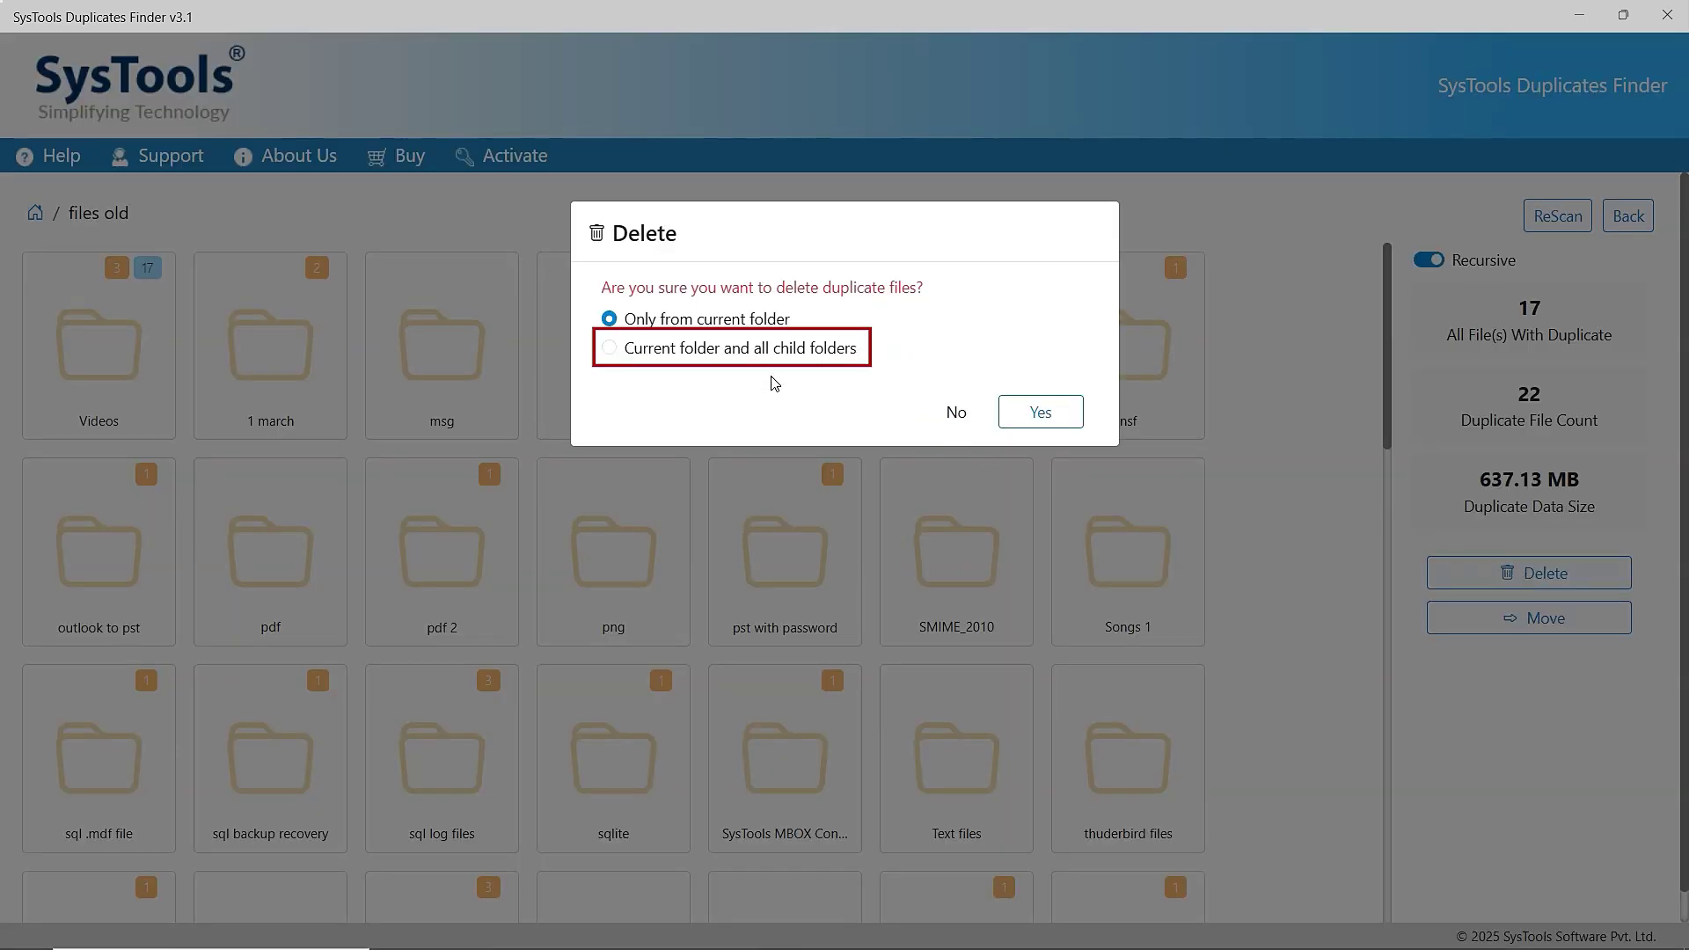
pyautogui.click(610, 350)
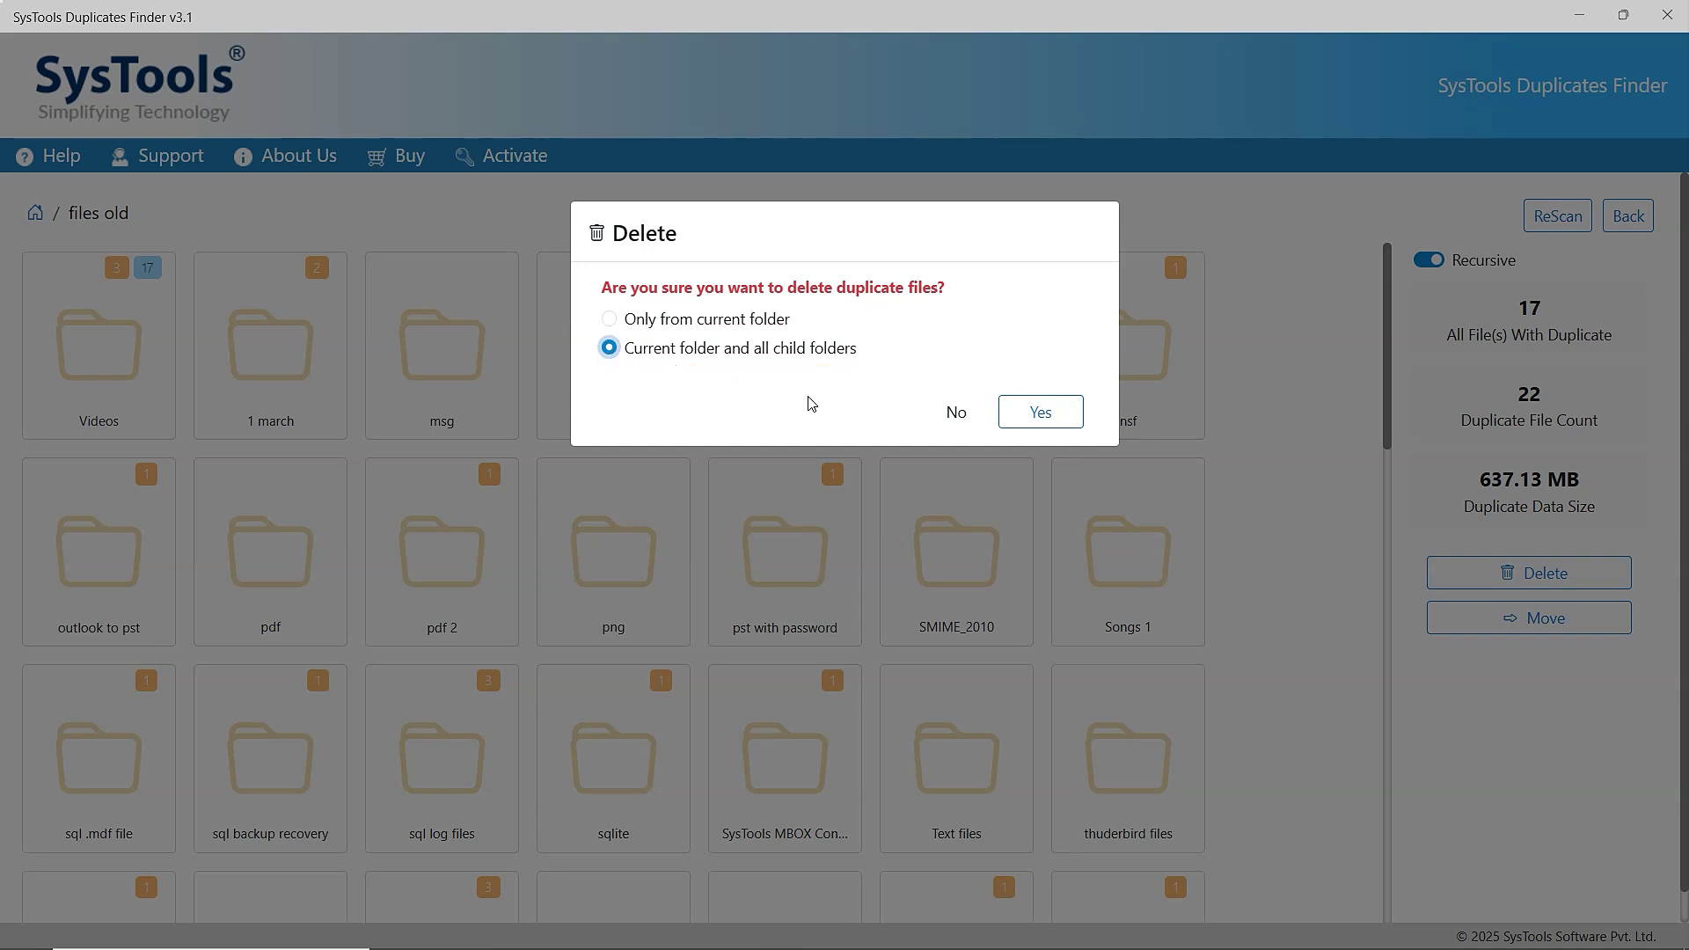
pyautogui.click(1041, 412)
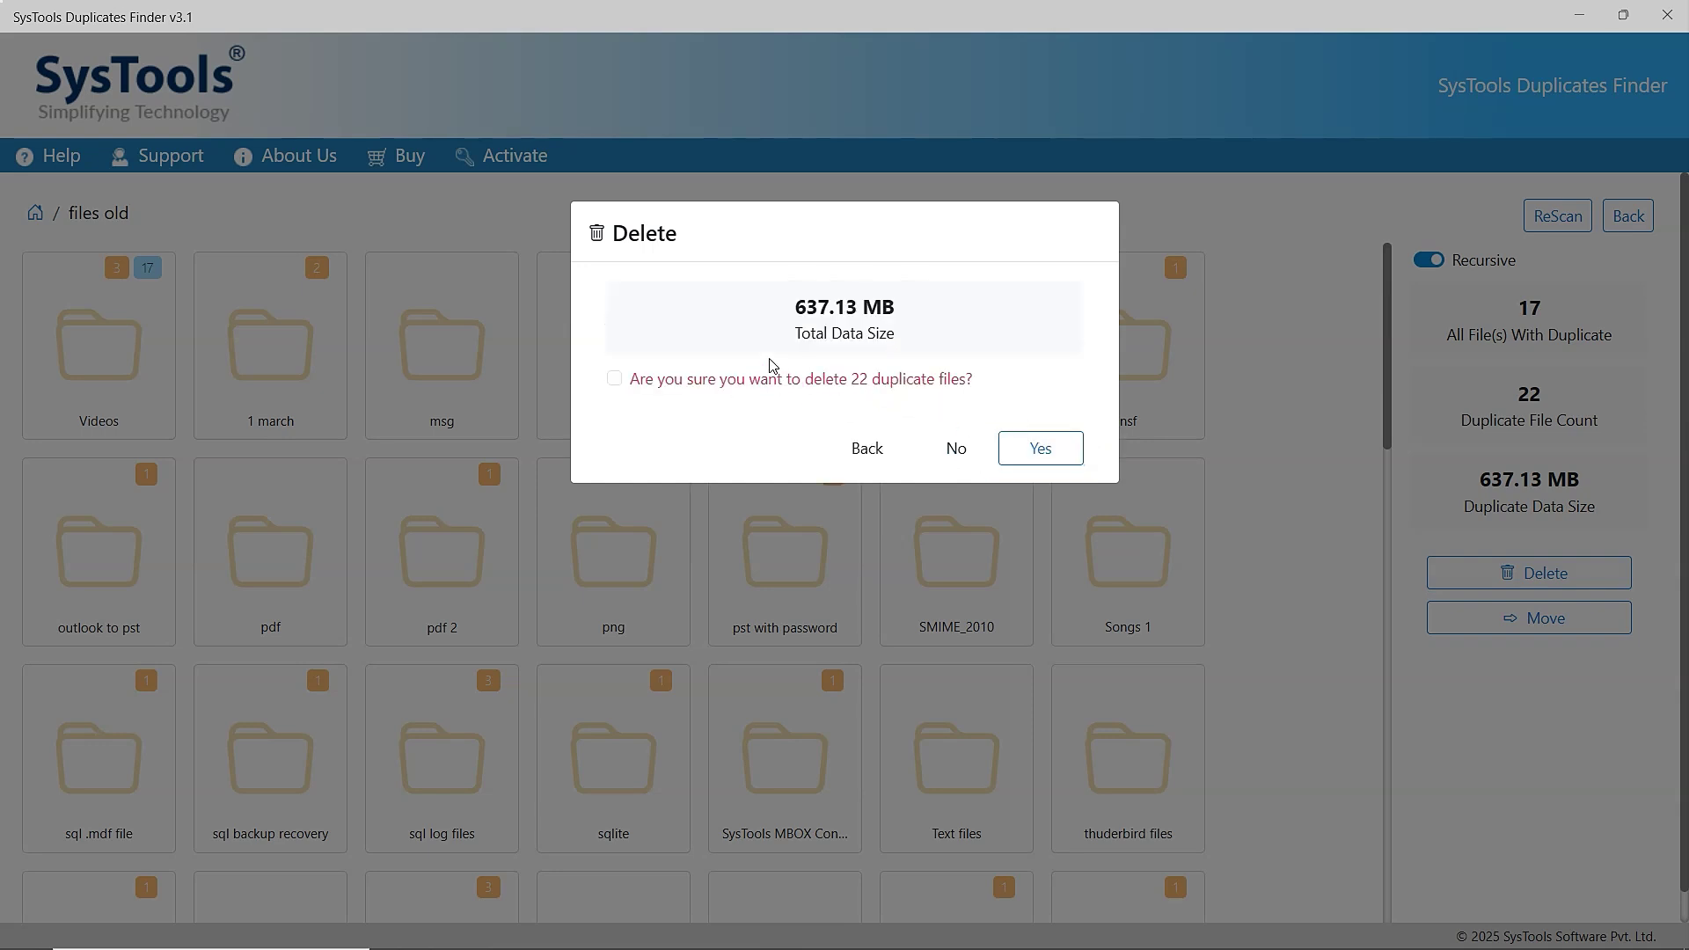
pyautogui.click(615, 380)
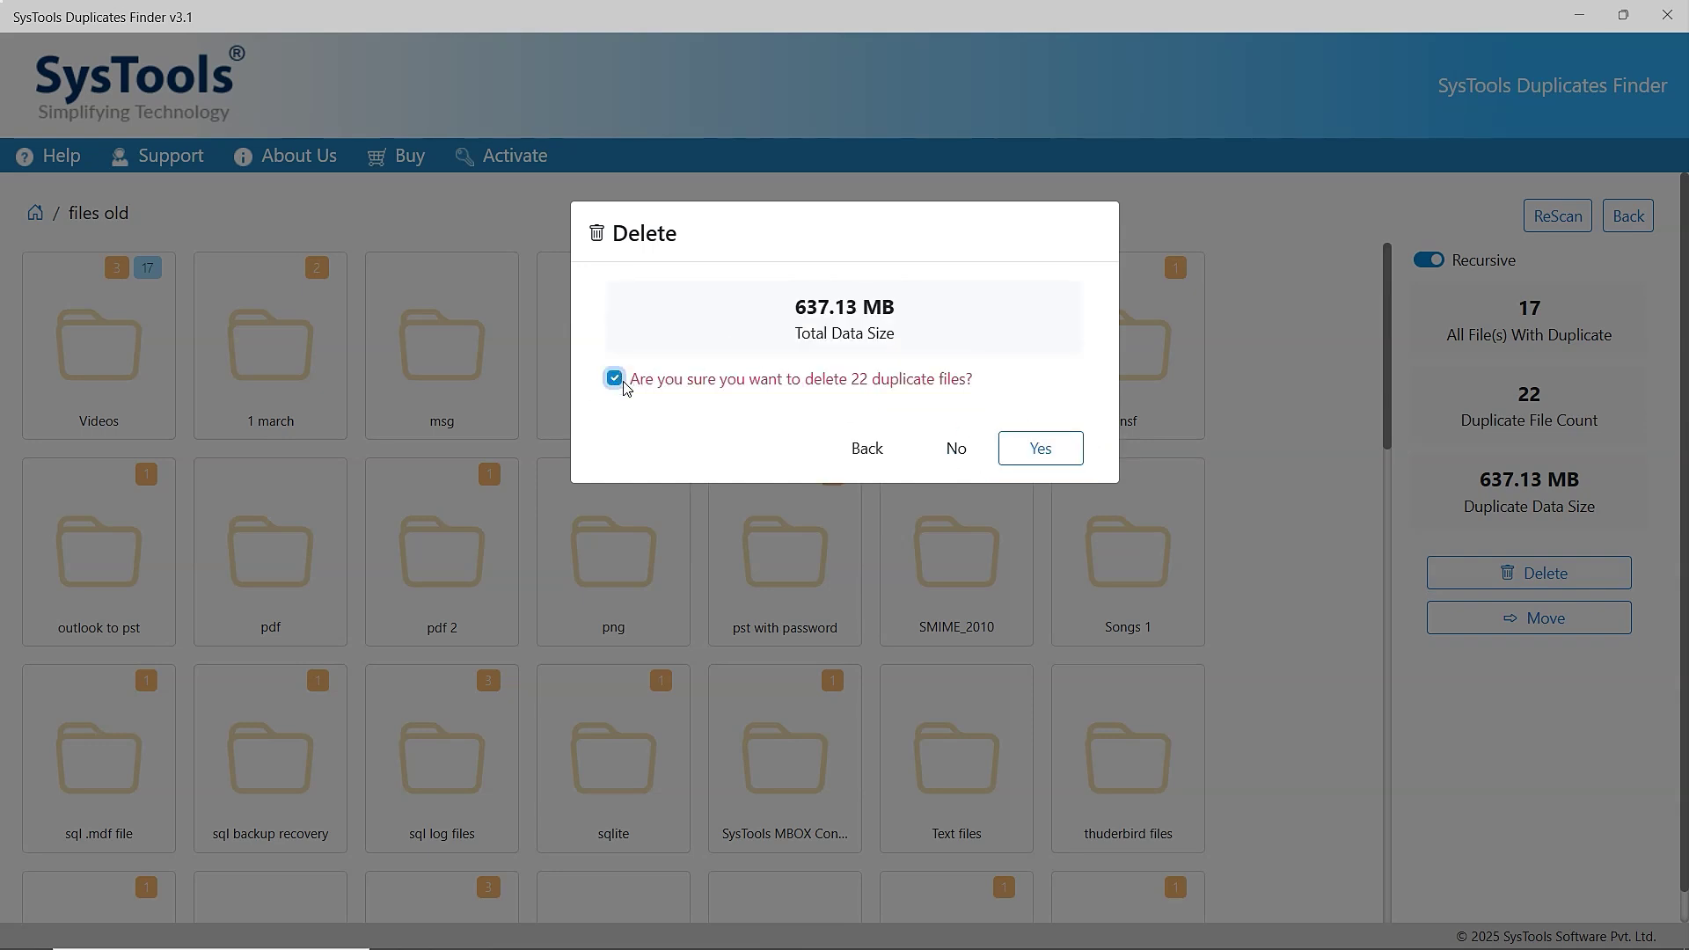
pyautogui.click(1040, 451)
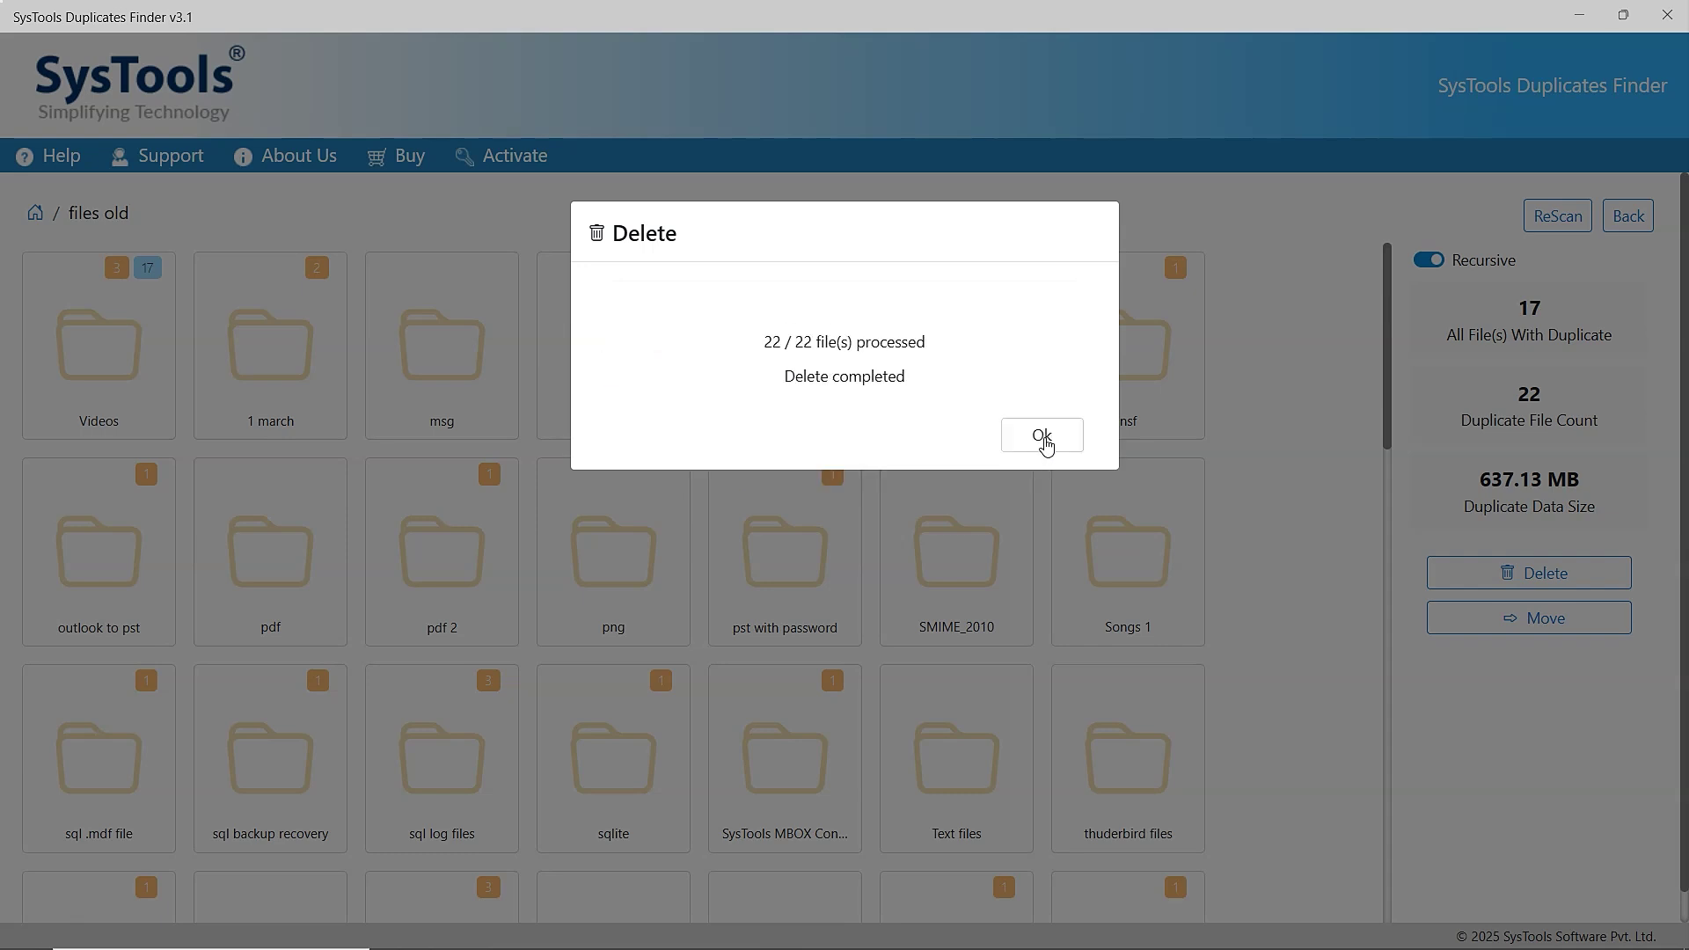